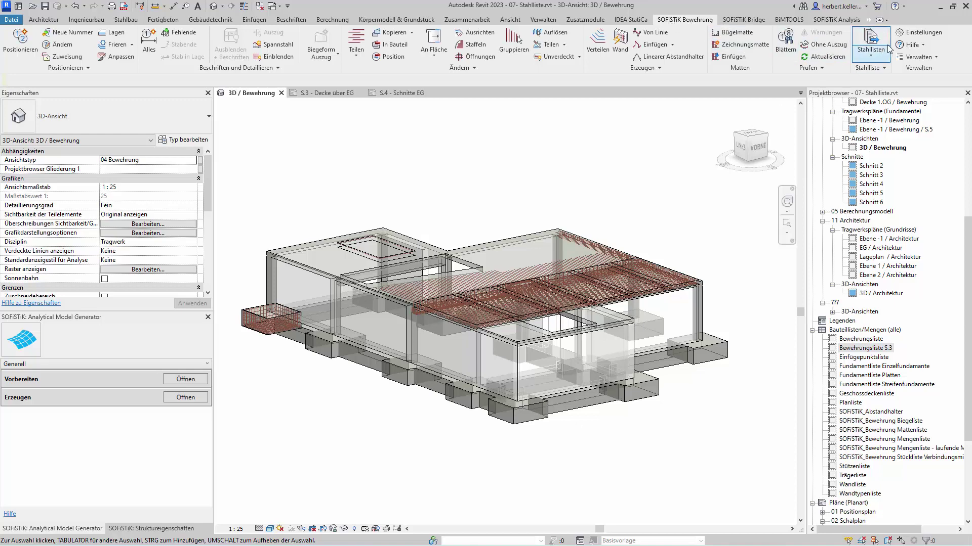
Open the SOFiSTiK reinforcement settings, close them unchanged, and switch to sheet S.3 - Decke über EG.
click(908, 34)
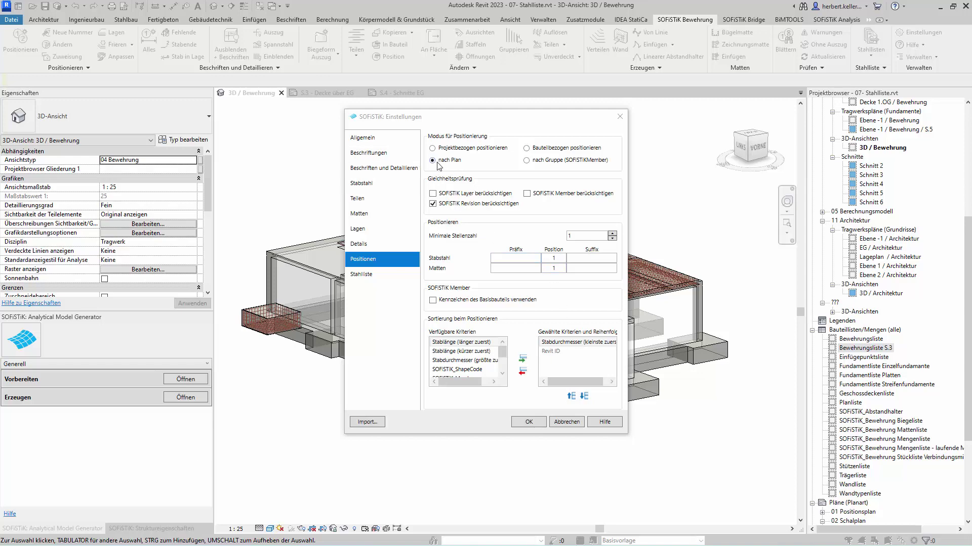
click(565, 421)
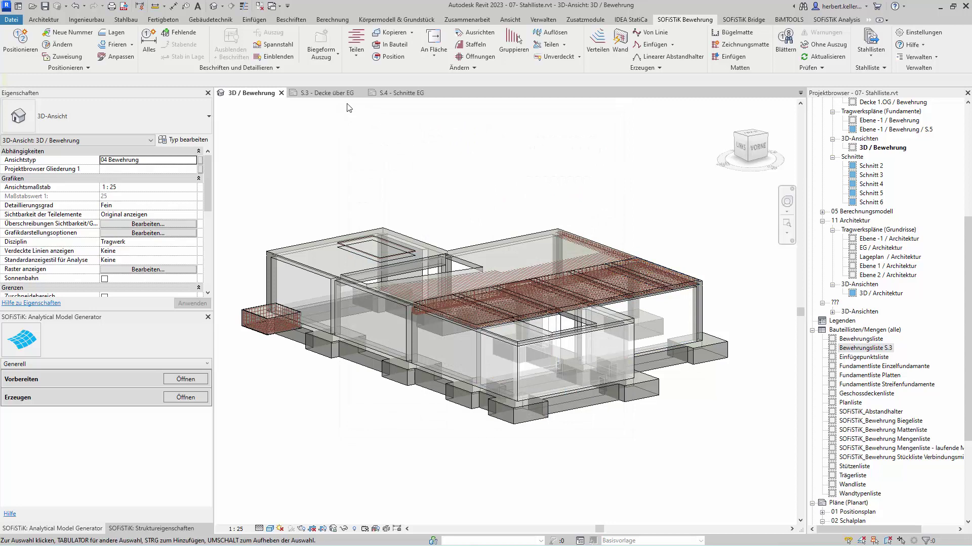
click(326, 93)
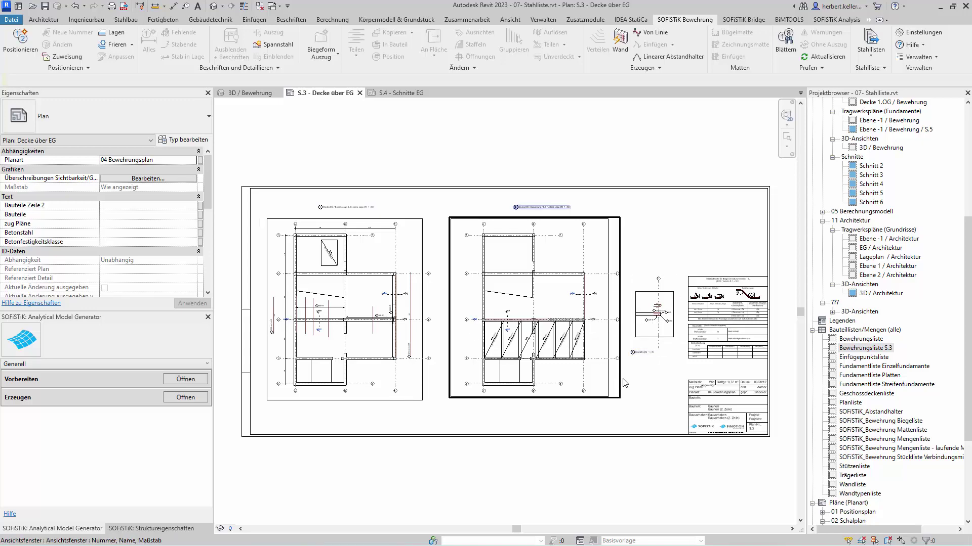
Zoom in on the Schnitt 6 section detail on sheet S.3.
scroll(678, 358, up, 2)
scroll(678, 358, up, 2)
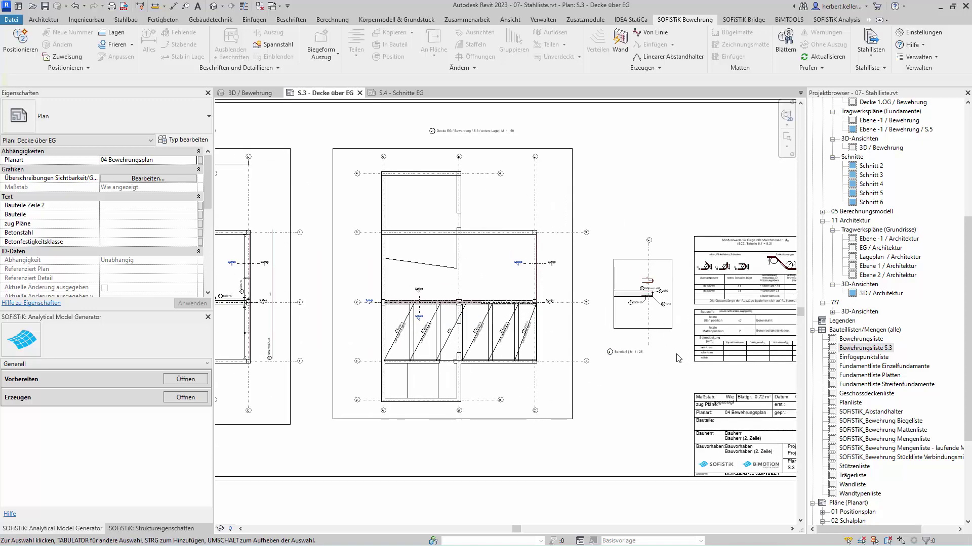
scroll(678, 358, up, 2)
scroll(702, 237, up, 3)
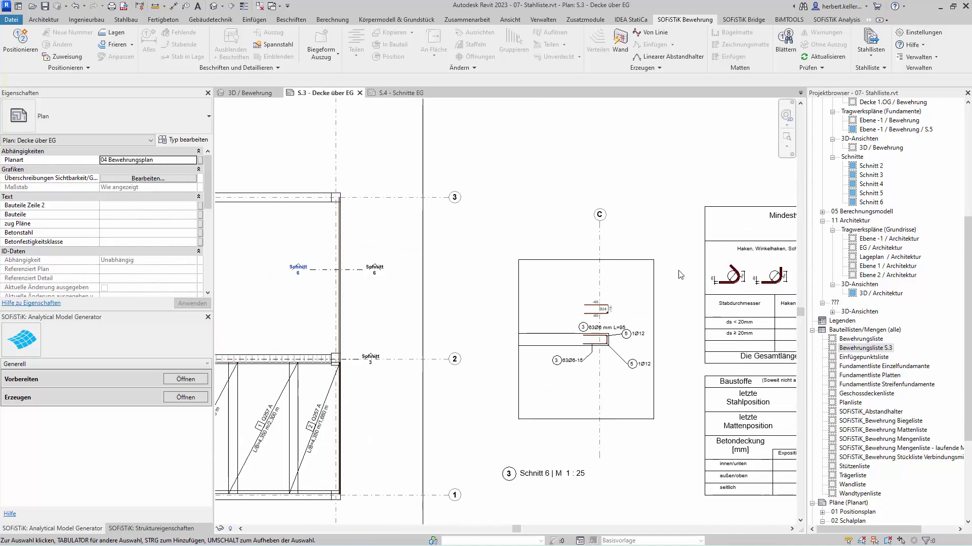
scroll(678, 360, up, 2)
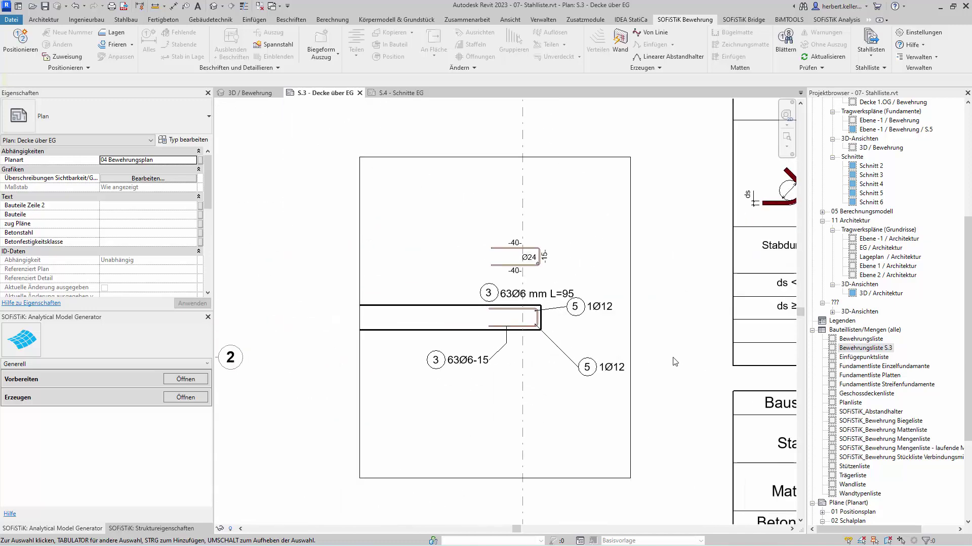
Activate the Schnitt 6 viewport, select the 63Ø6 open stirrup and inspect its properties.
double_click(526, 384)
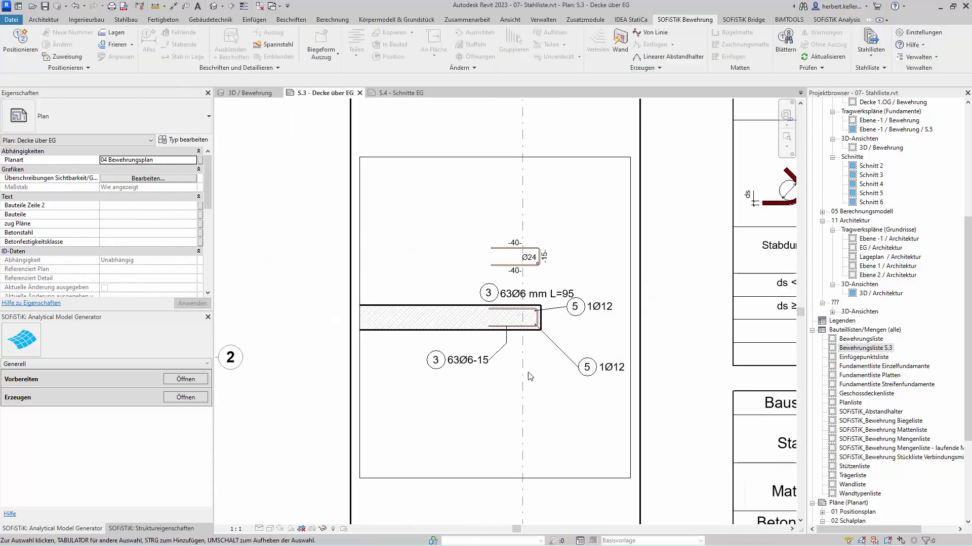
click(512, 309)
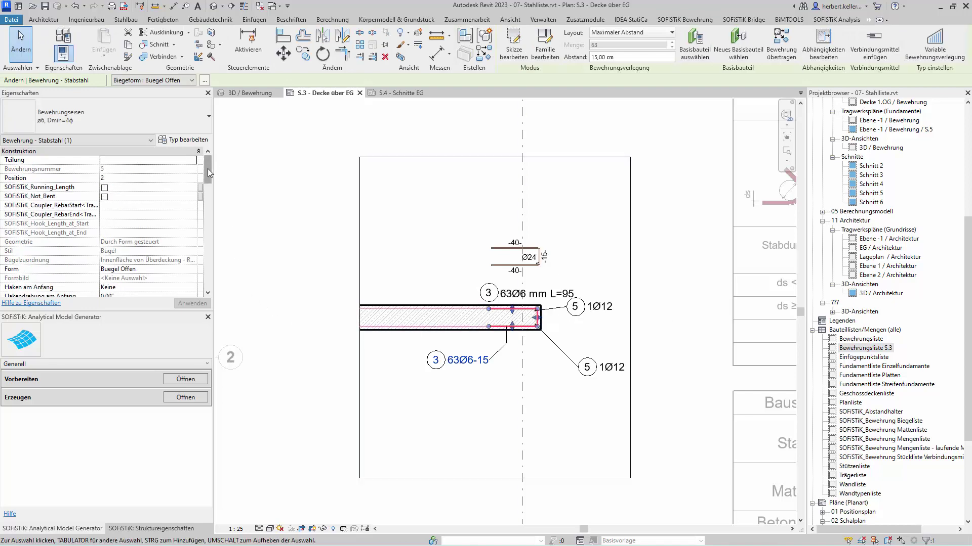
drag(207, 169, 205, 247)
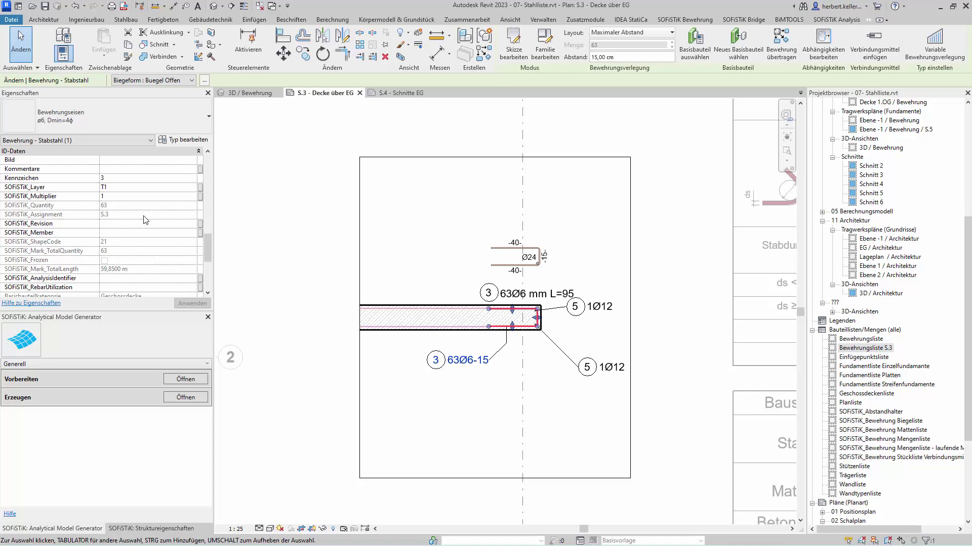
click(675, 21)
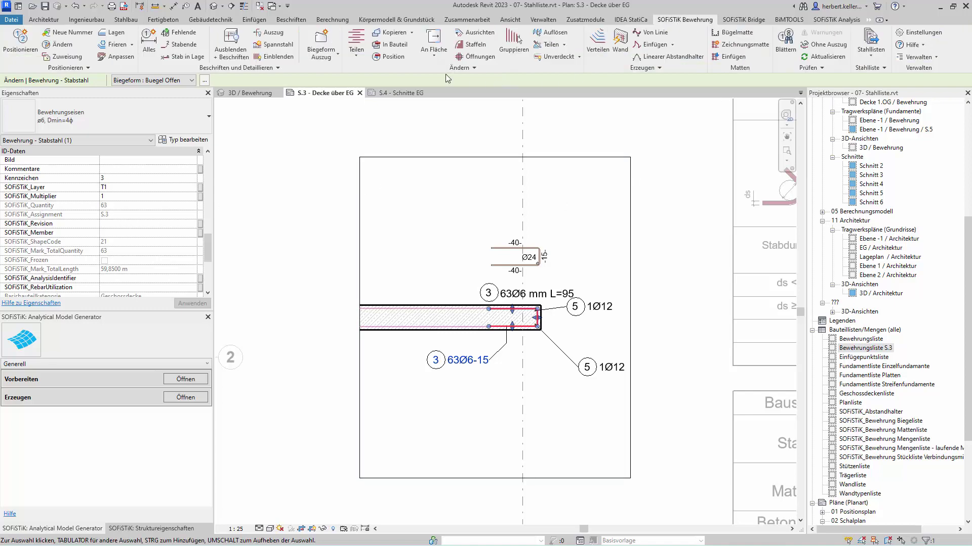
Assign the selected stirrup to sheet S.3, keeping its revisions.
click(67, 58)
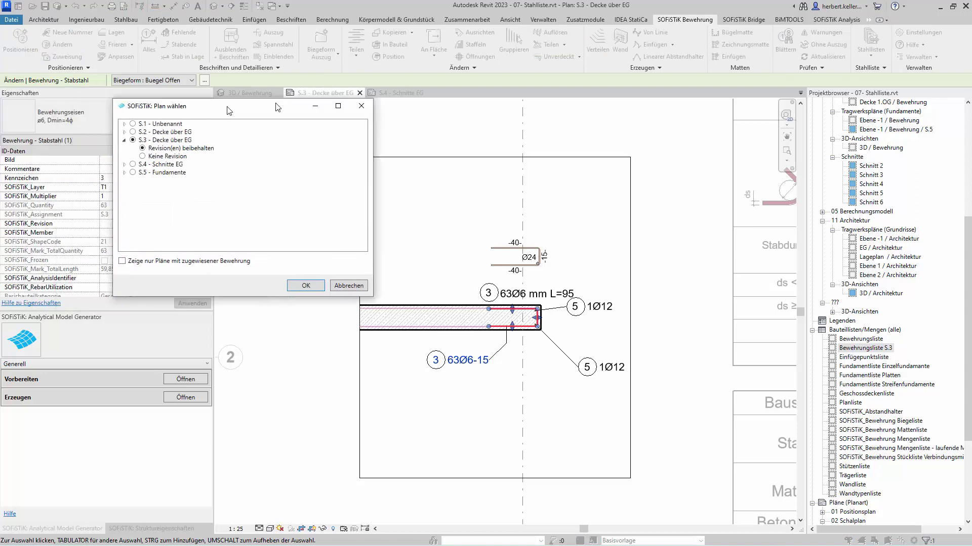
drag(233, 100, 399, 68)
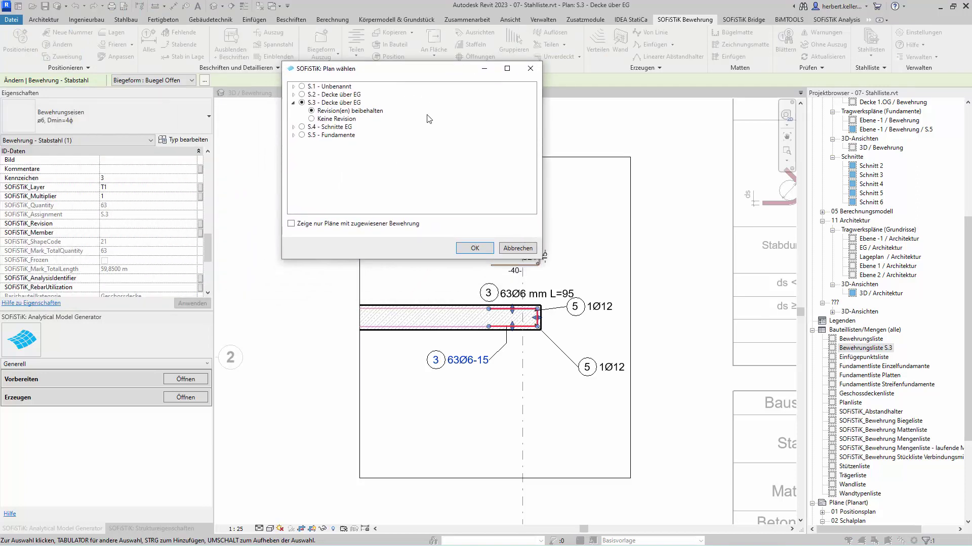
click(302, 95)
click(302, 102)
click(517, 248)
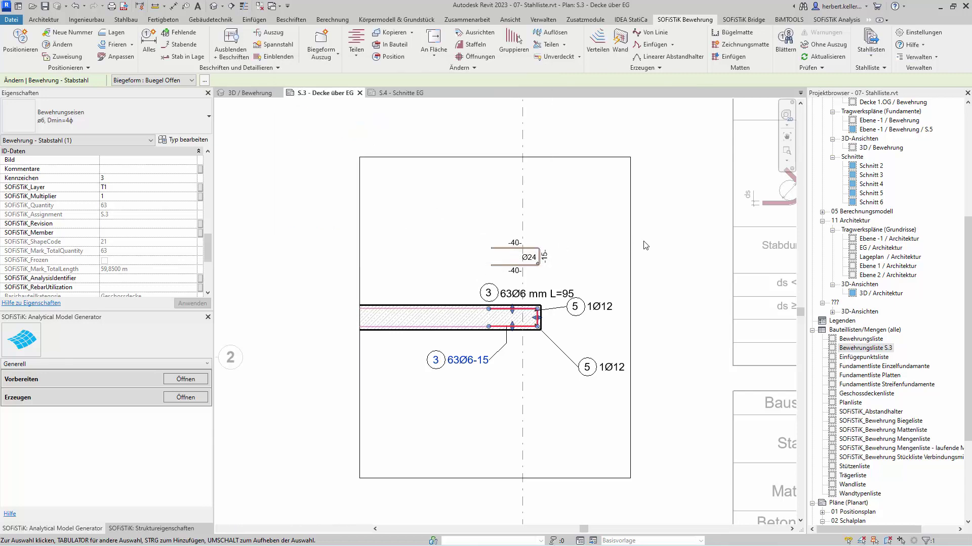
Clear the rebar selection and leave the viewport to show the whole sheet S.3.
click(654, 231)
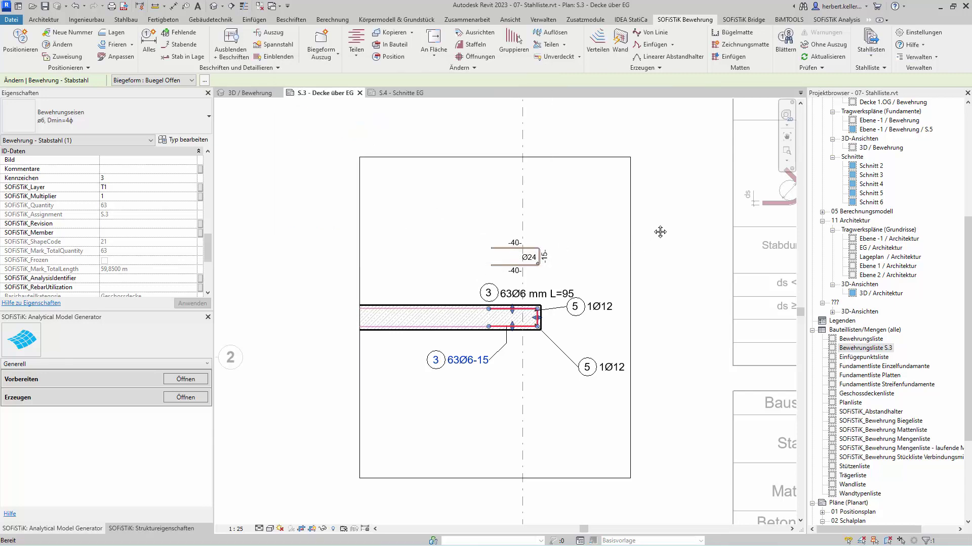
key(z)
key(f)
double_click(637, 233)
key(Escape)
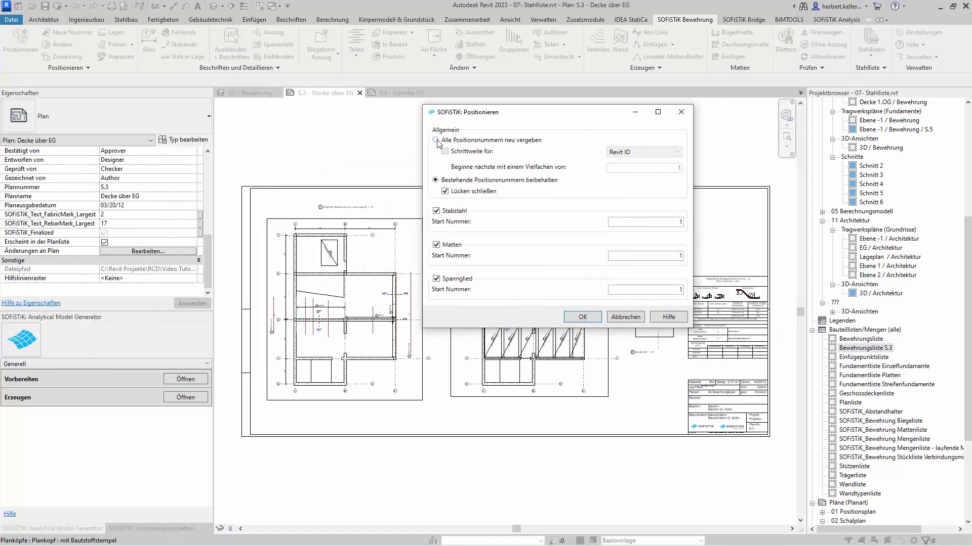
Renumber every position on sheet S.3 using Alle Positionsnummern neu vergeben.
click(436, 140)
click(591, 319)
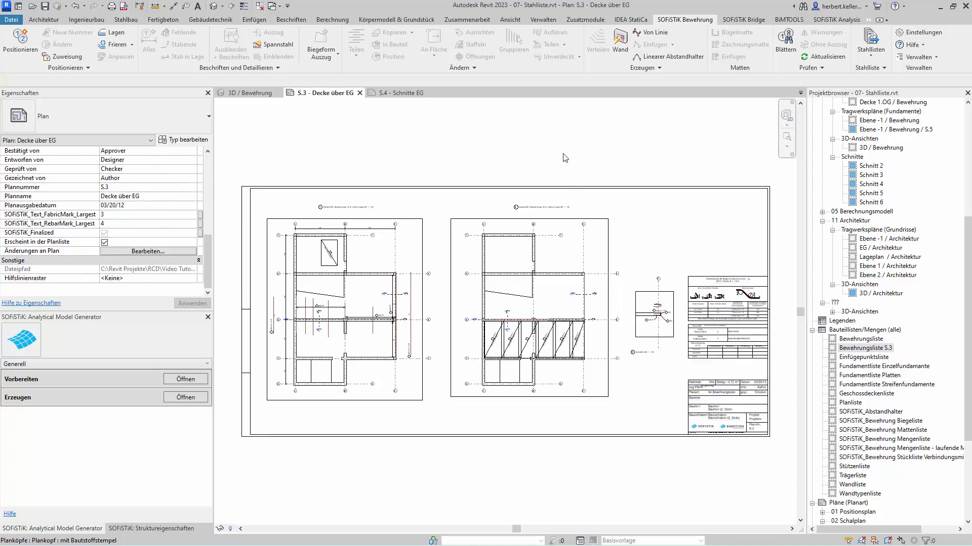
Export the Stahlliste for sheet S.3 - Decke über EG only, with all revisions, to Word.
click(872, 41)
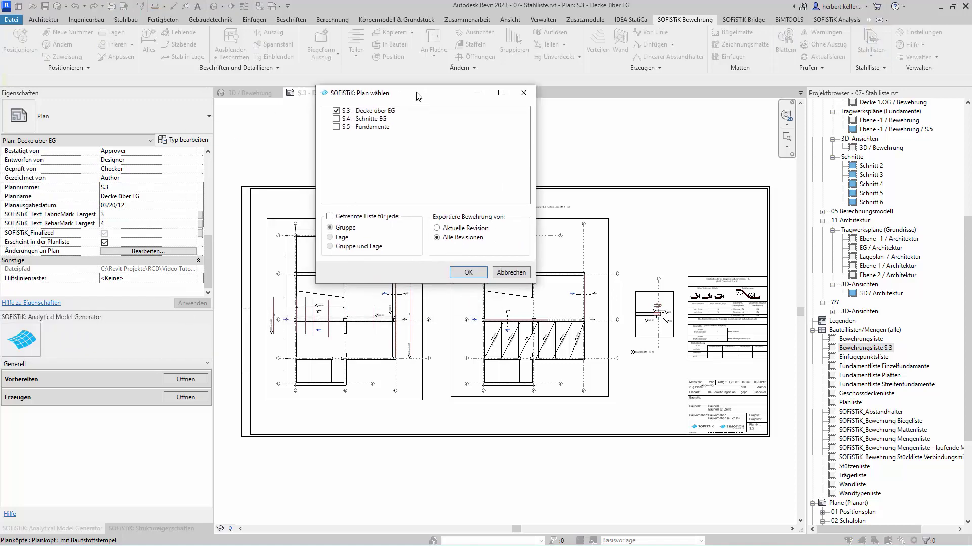
mouse_move(446, 96)
mouse_down()
mouse_move(515, 67)
mouse_move(520, 74)
mouse_up()
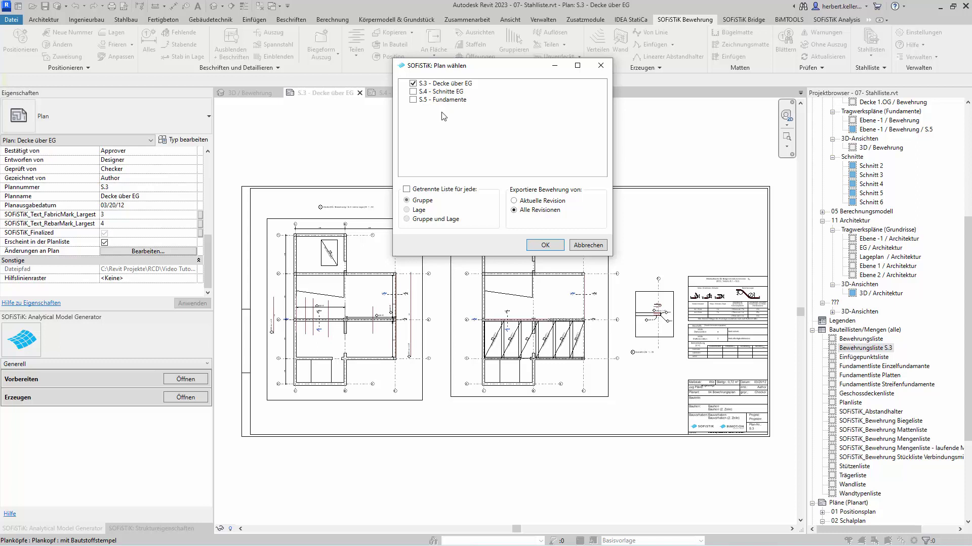
click(413, 91)
click(413, 92)
click(413, 101)
click(414, 100)
click(545, 245)
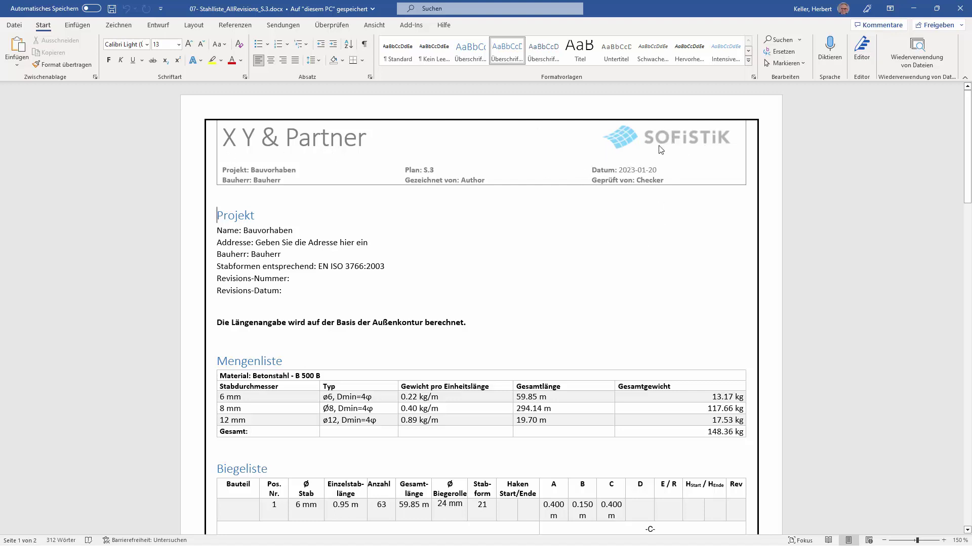
scroll(560, 253, down, 2)
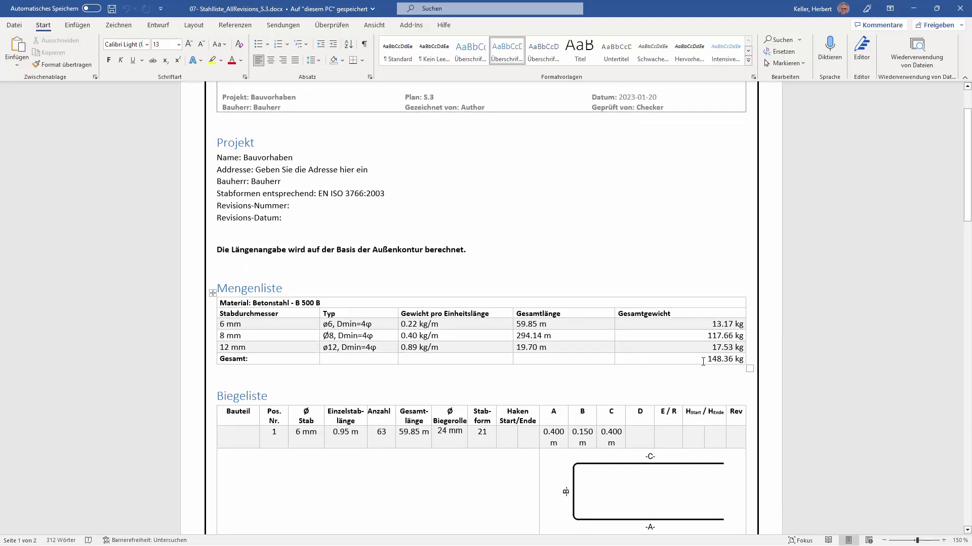
scroll(709, 354, down, 1)
scroll(632, 339, down, 2)
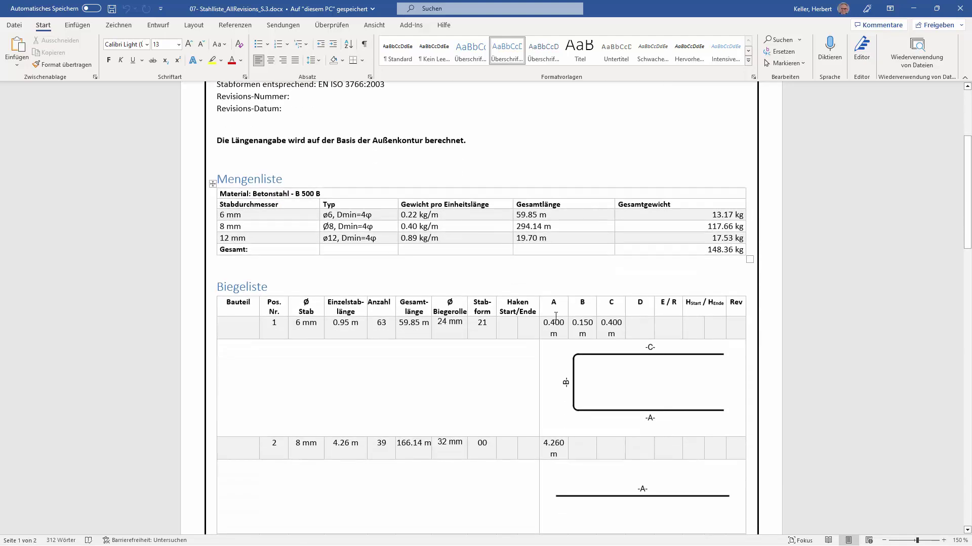
scroll(531, 323, down, 1)
scroll(454, 307, down, 1)
scroll(454, 307, down, 2)
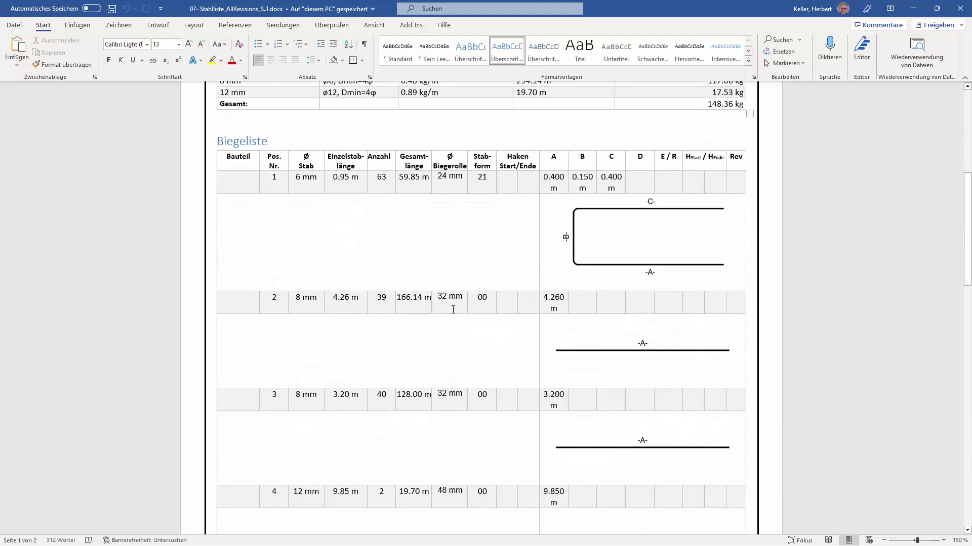
scroll(453, 309, down, 2)
scroll(453, 309, down, 3)
scroll(453, 309, down, 3)
scroll(453, 309, down, 4)
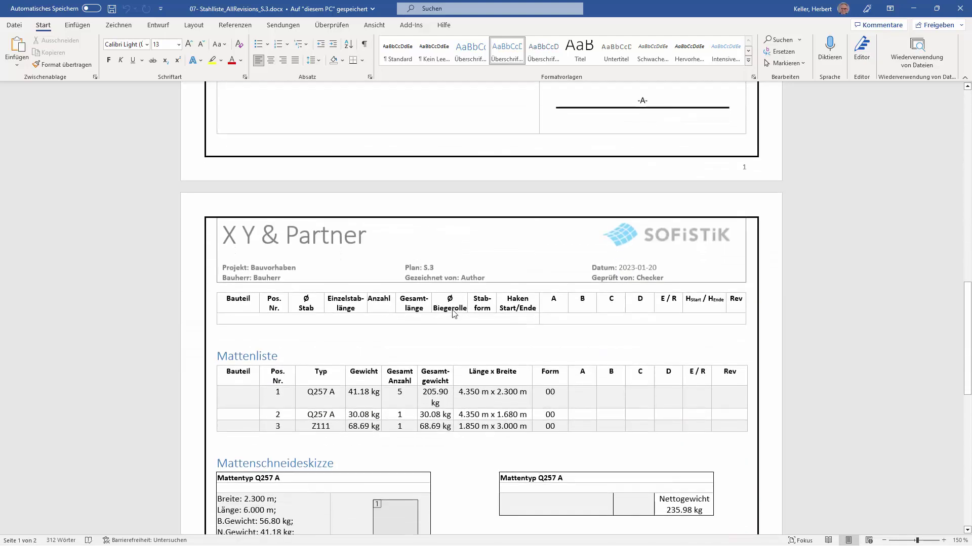
scroll(453, 310, down, 3)
scroll(453, 310, down, 2)
scroll(453, 310, up, 1)
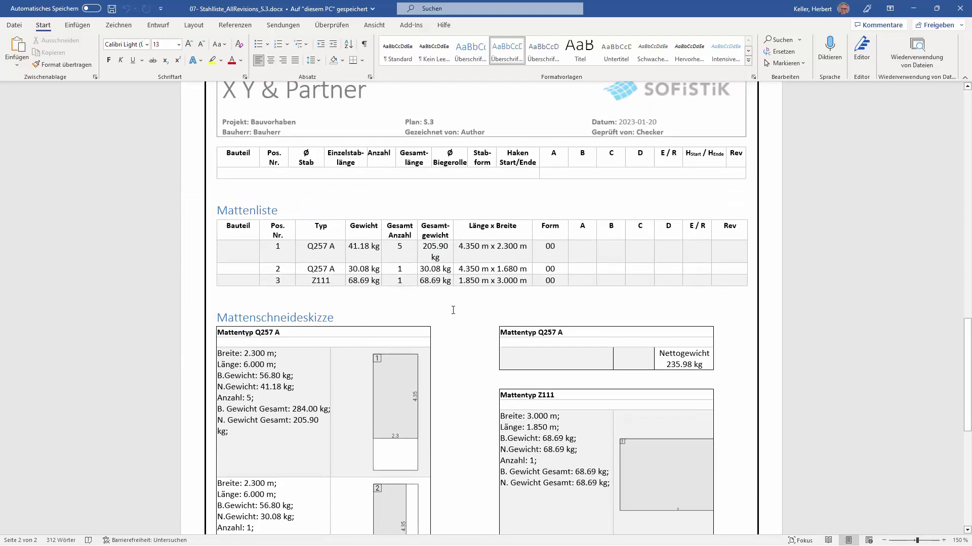
scroll(453, 309, down, 1)
scroll(453, 310, down, 3)
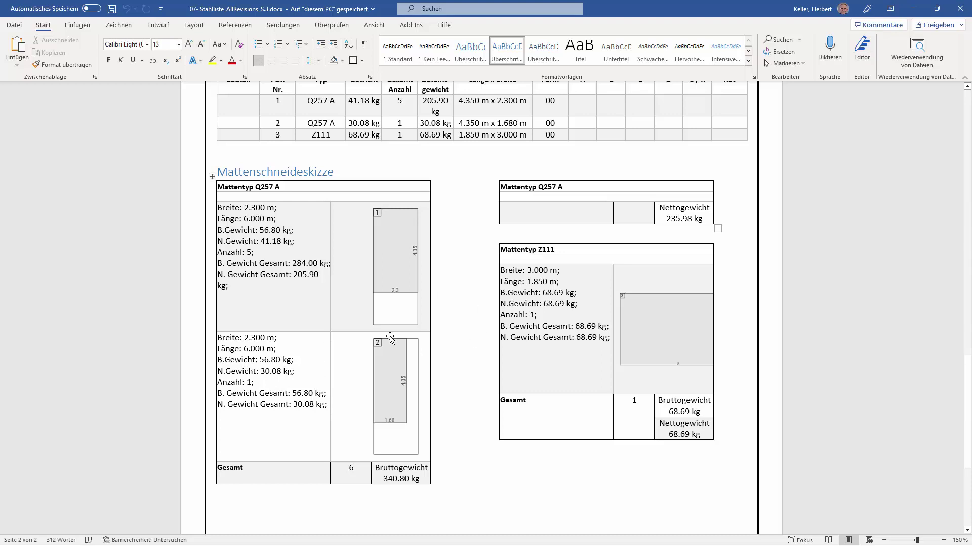
mouse_move(441, 287)
scroll(440, 287, down, 1)
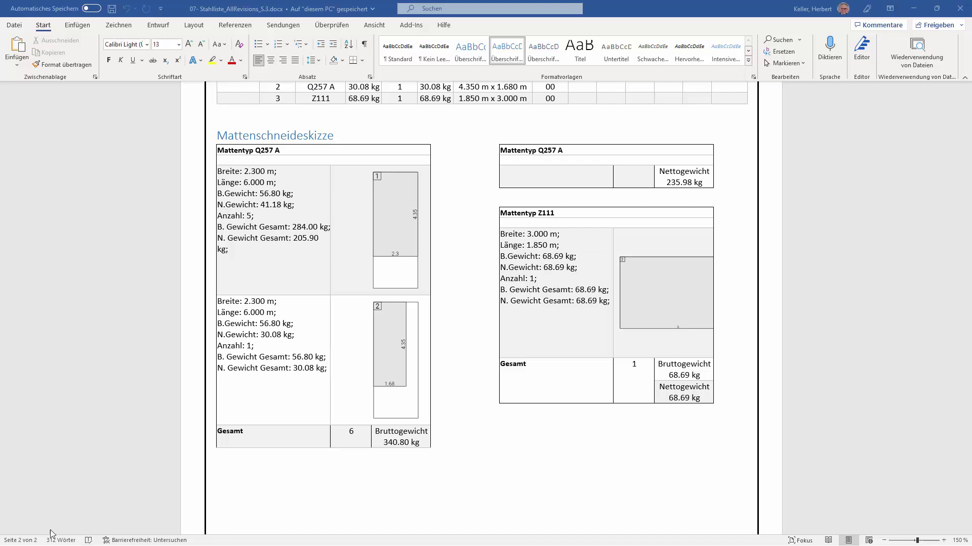
Close Word, open the Bewehrungsliste S.3 schedule and bring up its field settings.
click(968, 7)
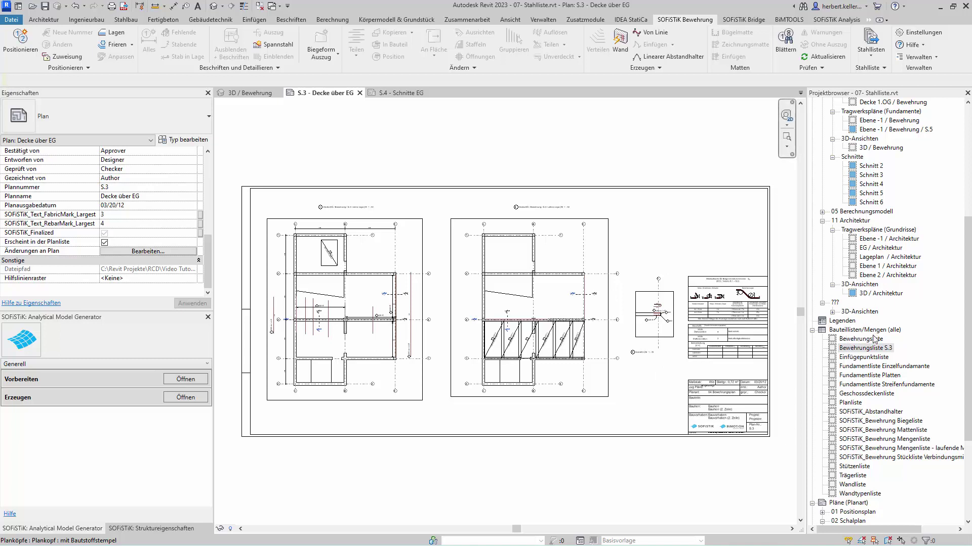
click(862, 350)
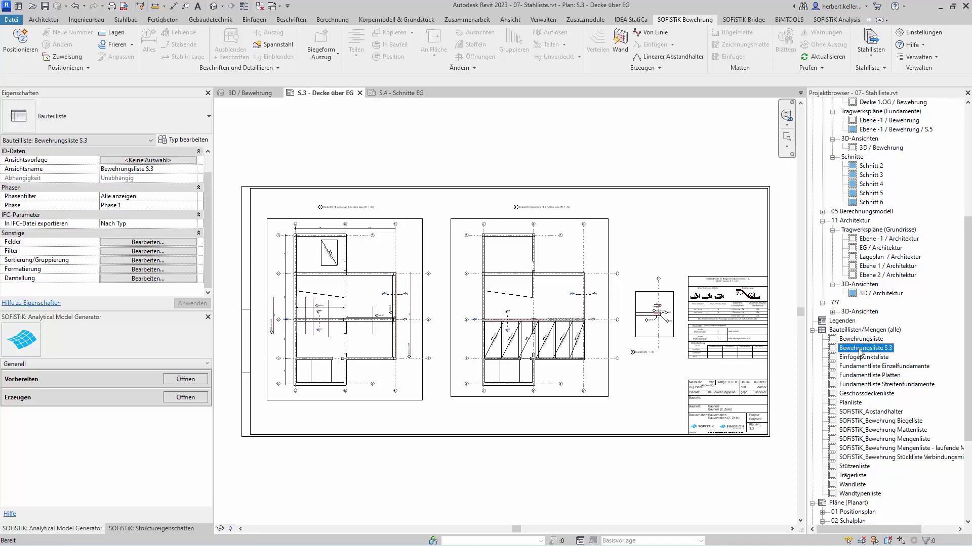
double_click(859, 350)
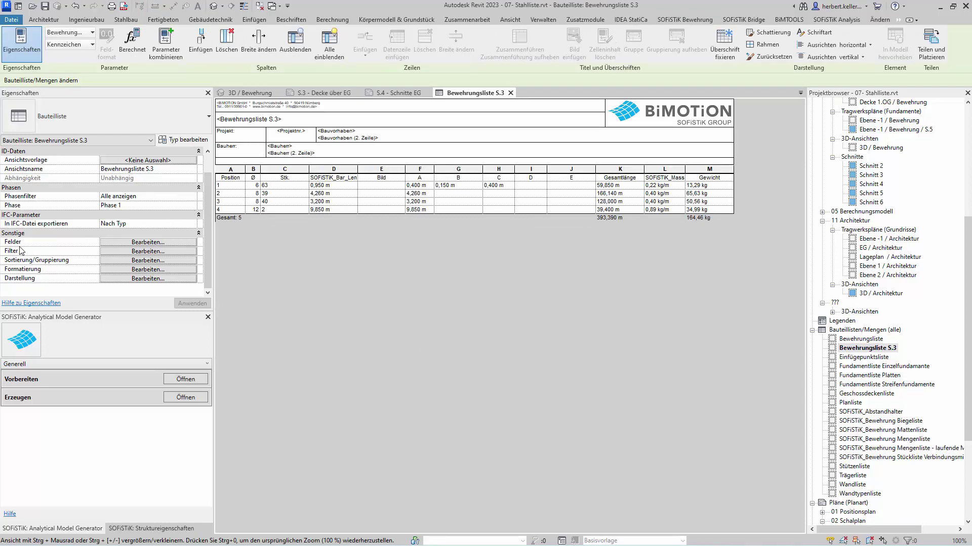
click(157, 242)
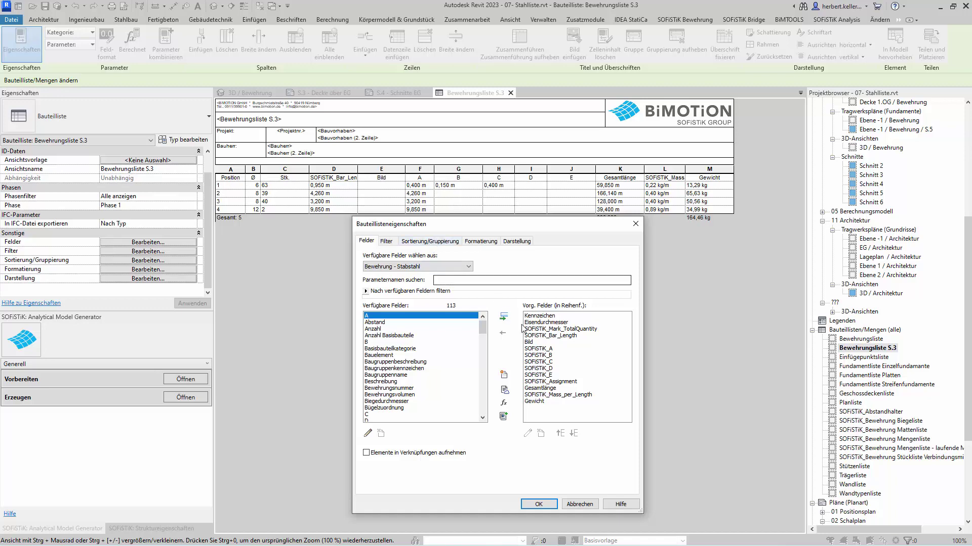
Filter Bewehrungsliste S.3 to rows where SOFiSTiK_Assignment equals S.3.
click(580, 505)
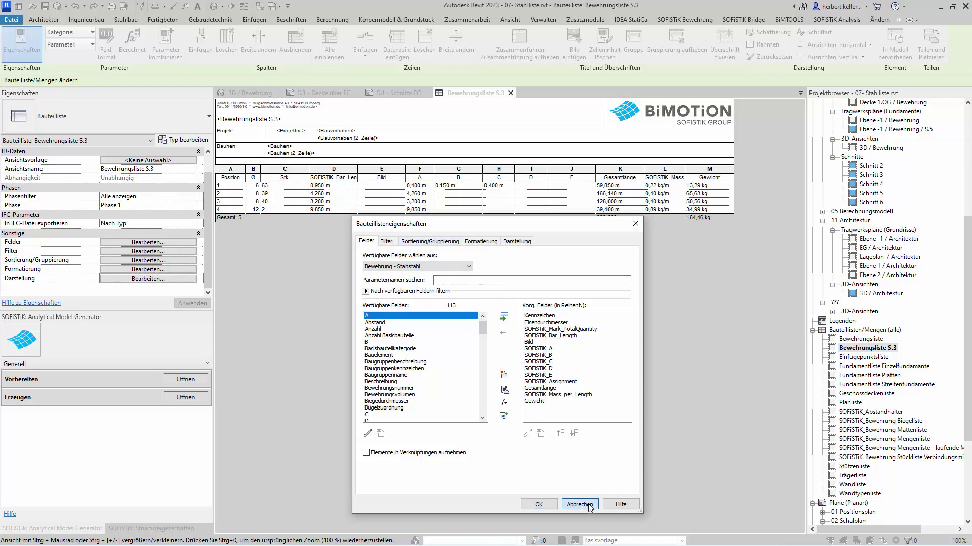
click(163, 252)
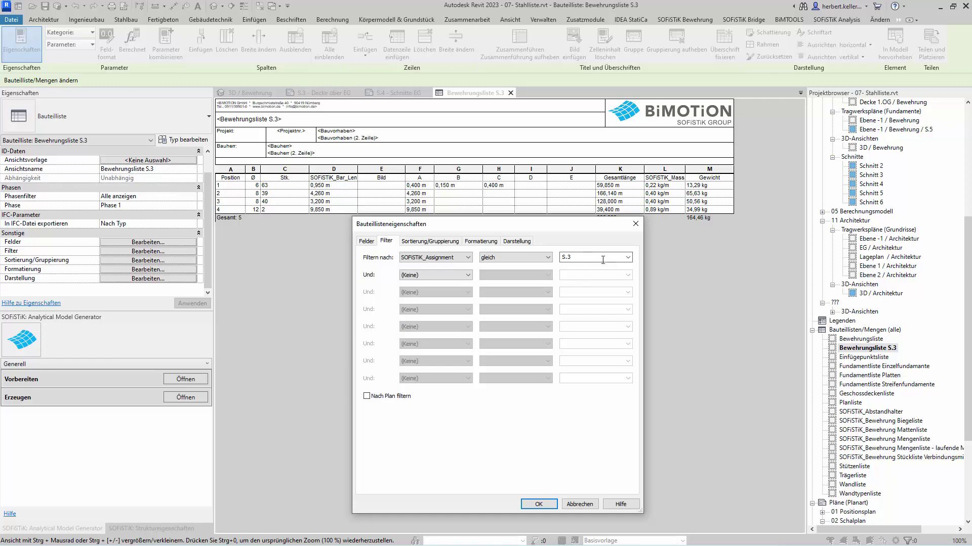
click(628, 258)
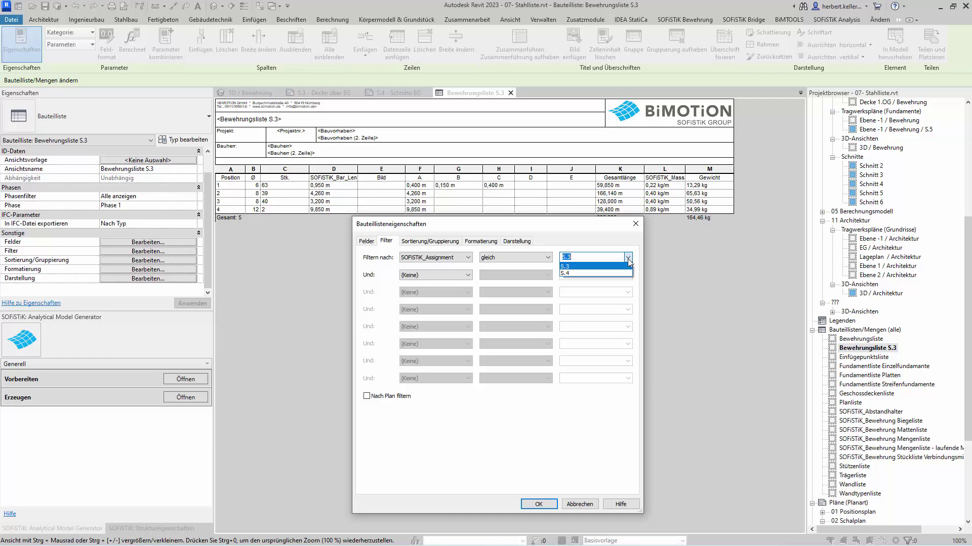
click(628, 258)
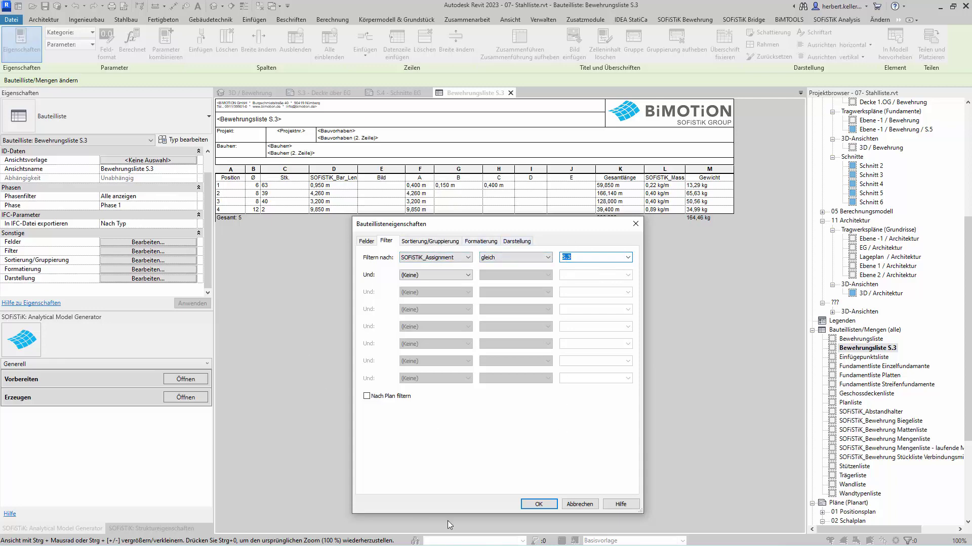
click(537, 504)
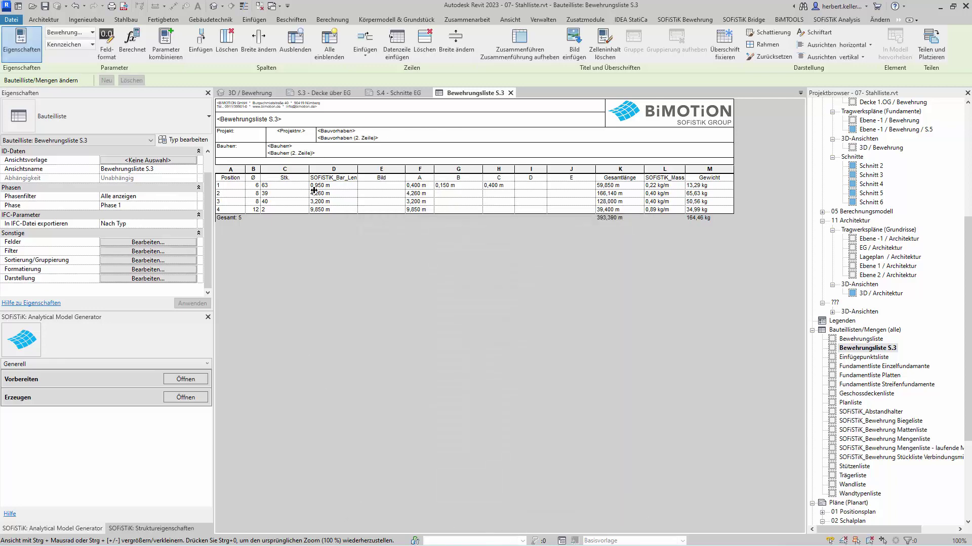
Place the Bewehrungsliste S.3 schedule at the upper right of sheet S.3 - Decke über EG.
click(404, 233)
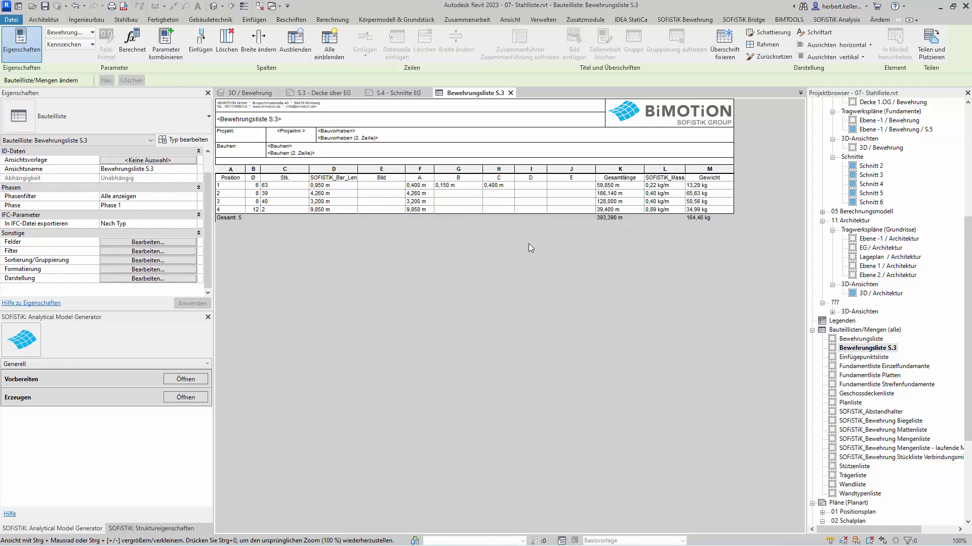
click(511, 93)
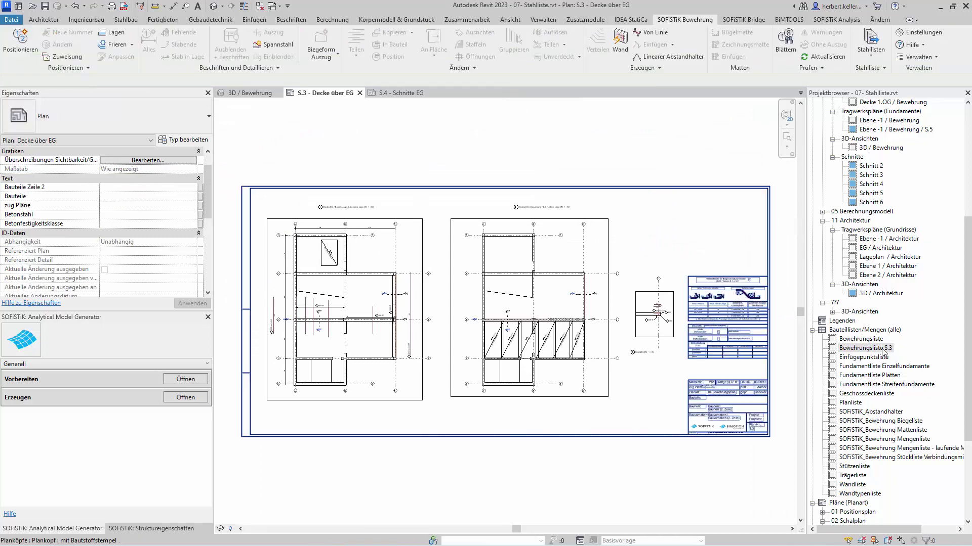
drag(883, 353, 683, 218)
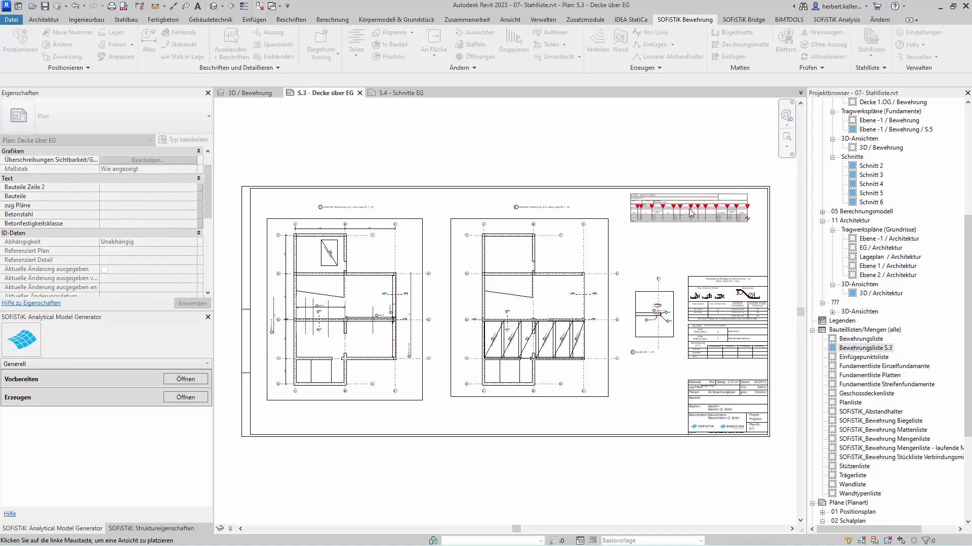
click(691, 212)
scroll(738, 167, up, 2)
scroll(738, 167, up, 2)
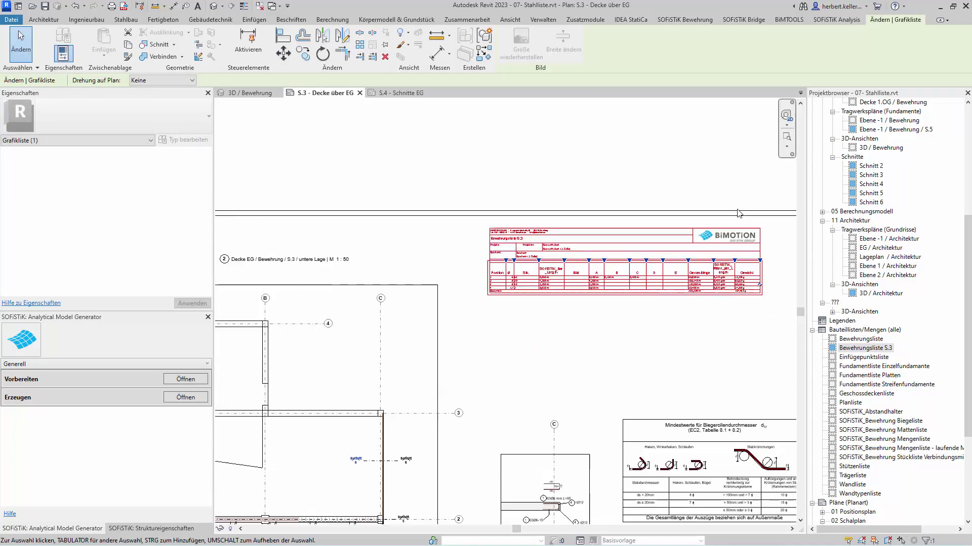
scroll(737, 212, up, 2)
click(644, 381)
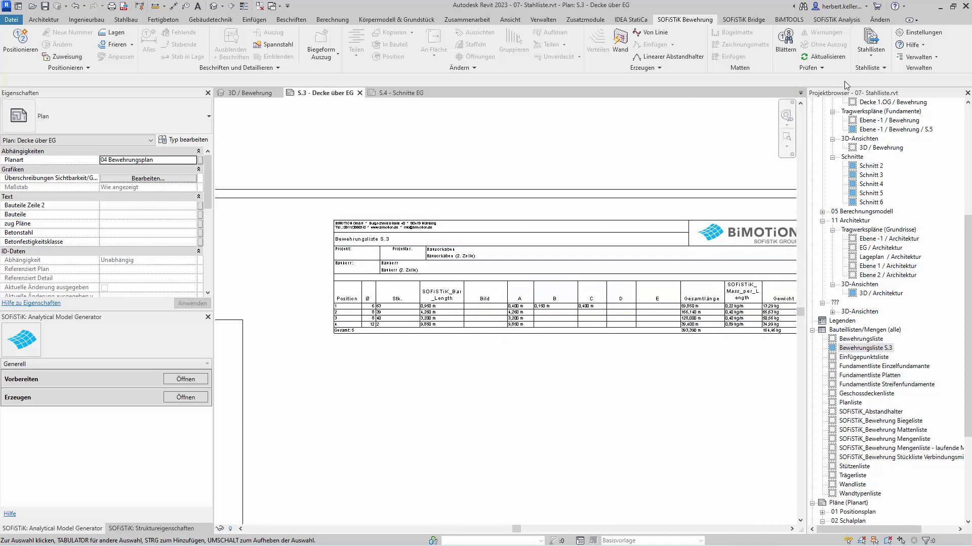
click(869, 55)
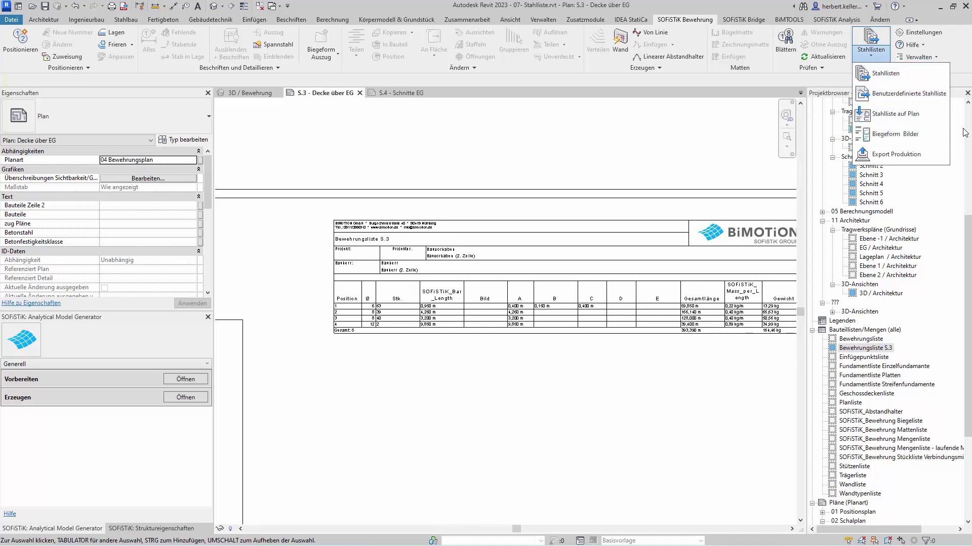
Generate Biegeform Bilder bending-shape images in the schedule's Bild column and zoom to check them.
click(885, 135)
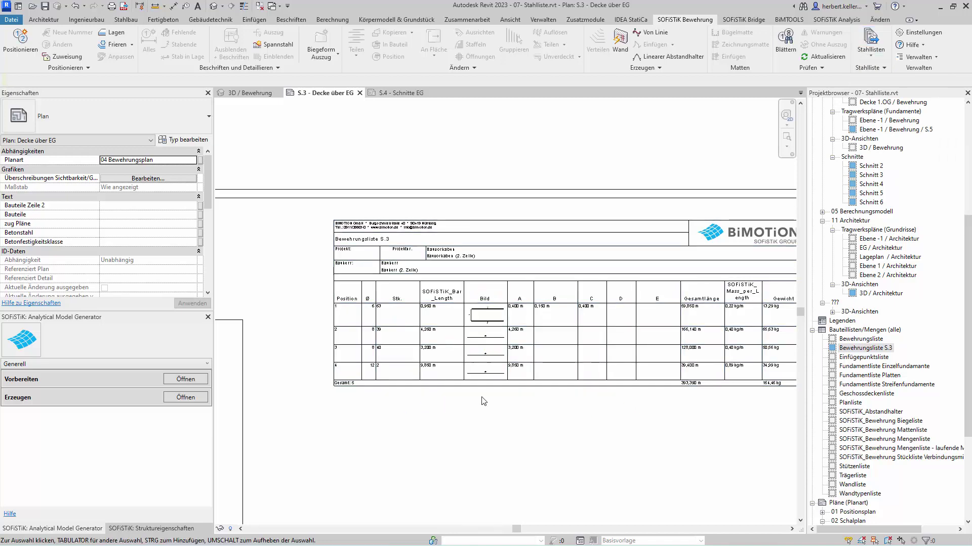
scroll(504, 334, up, 3)
scroll(504, 334, up, 2)
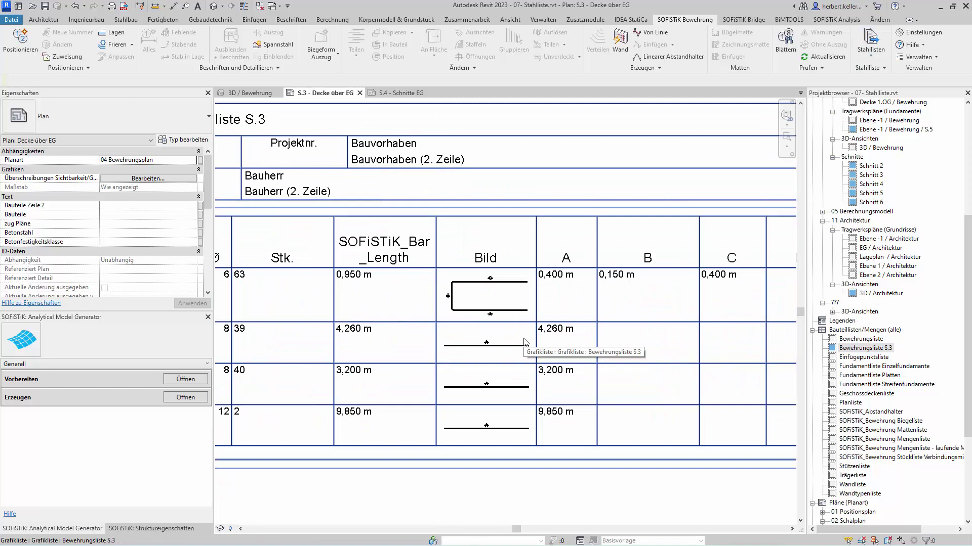
scroll(525, 342, up, 2)
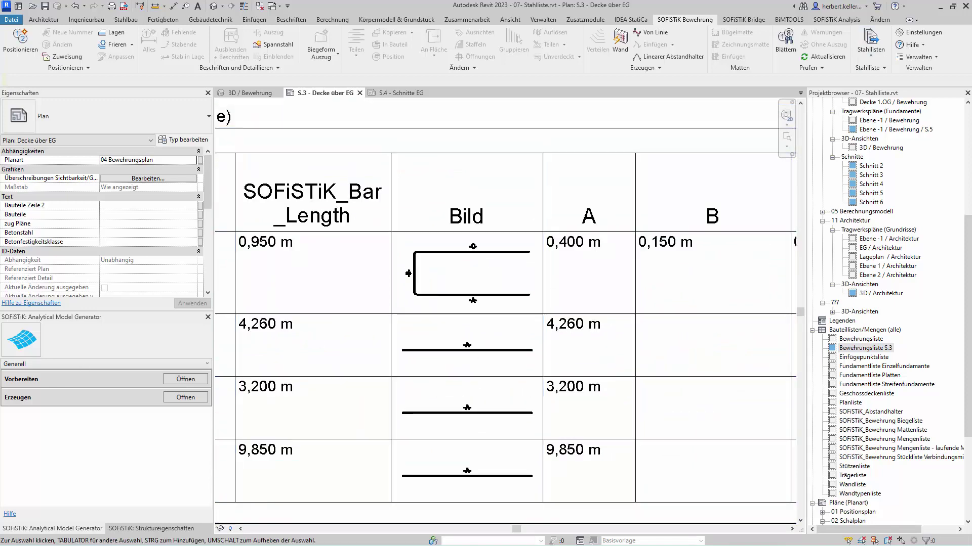
scroll(430, 373, down, 2)
scroll(431, 374, down, 2)
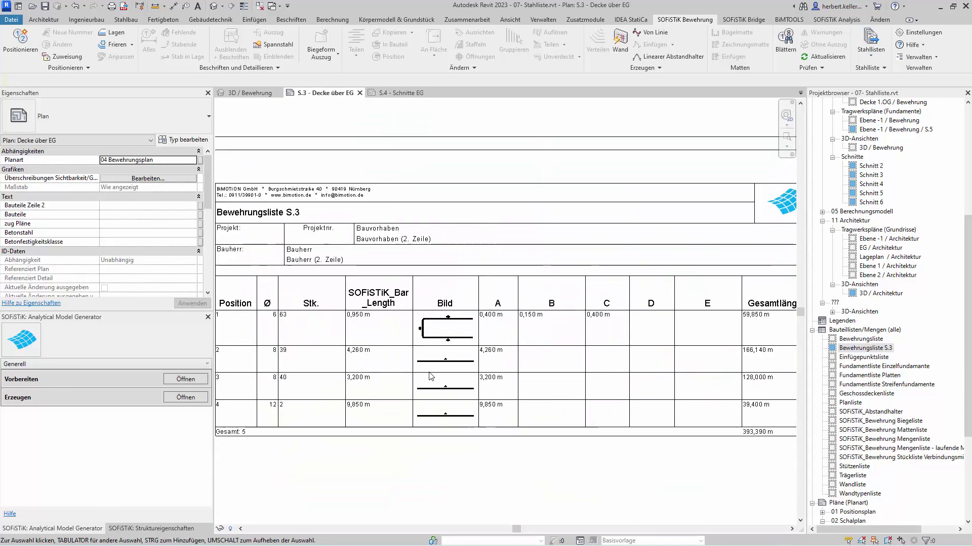
scroll(428, 462, up, 1)
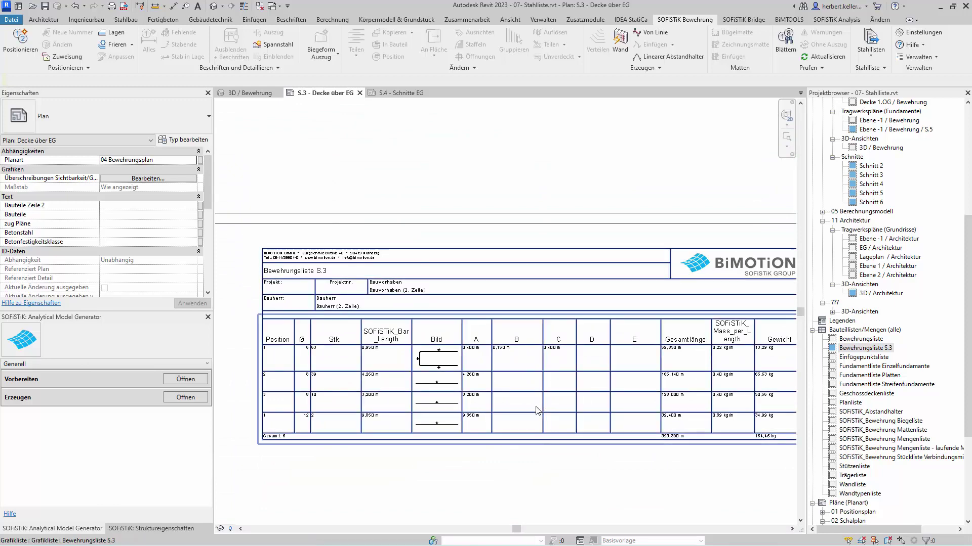
scroll(365, 455, down, 1)
scroll(366, 454, down, 2)
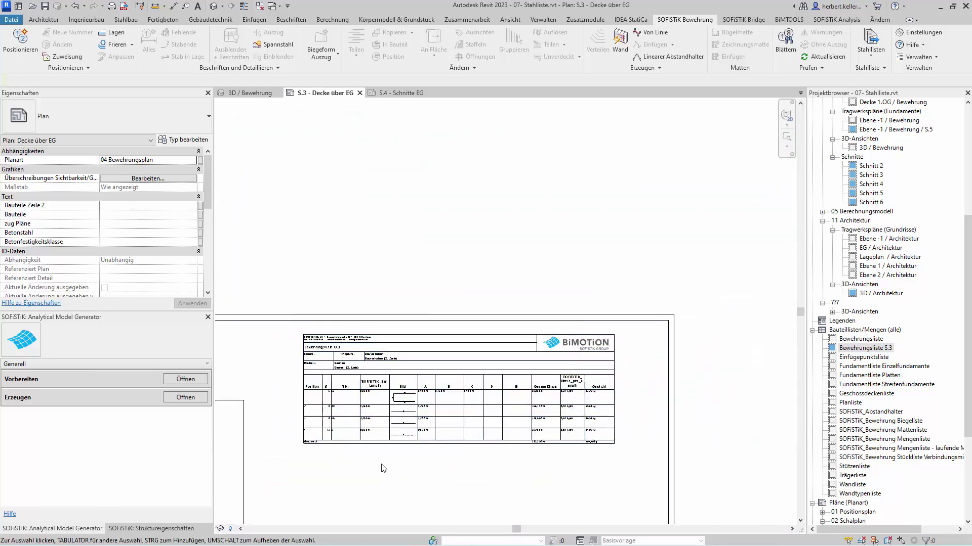
Pan and zoom the sheet to view the schedule's positions 1–4 alongside the plan.
middle_drag(381, 466, 530, 290)
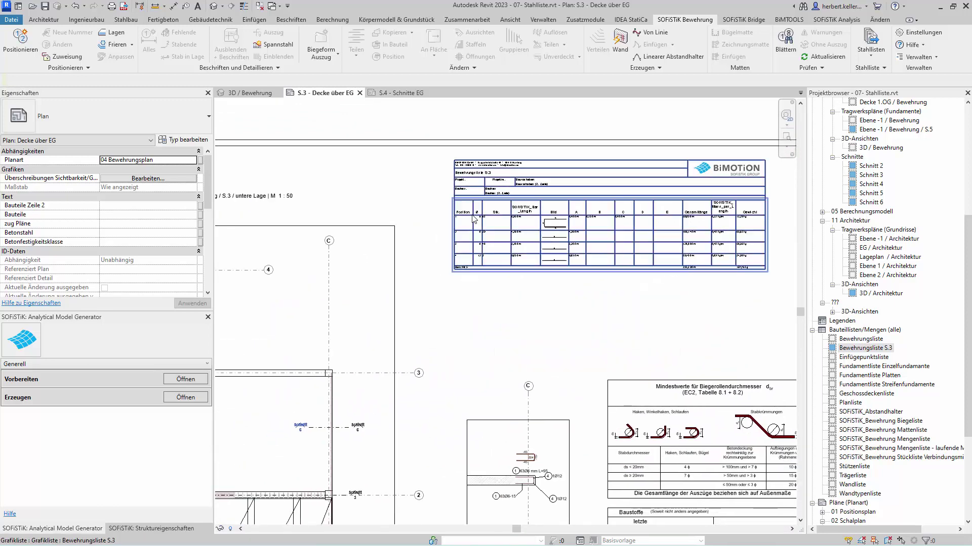
scroll(473, 219, up, 3)
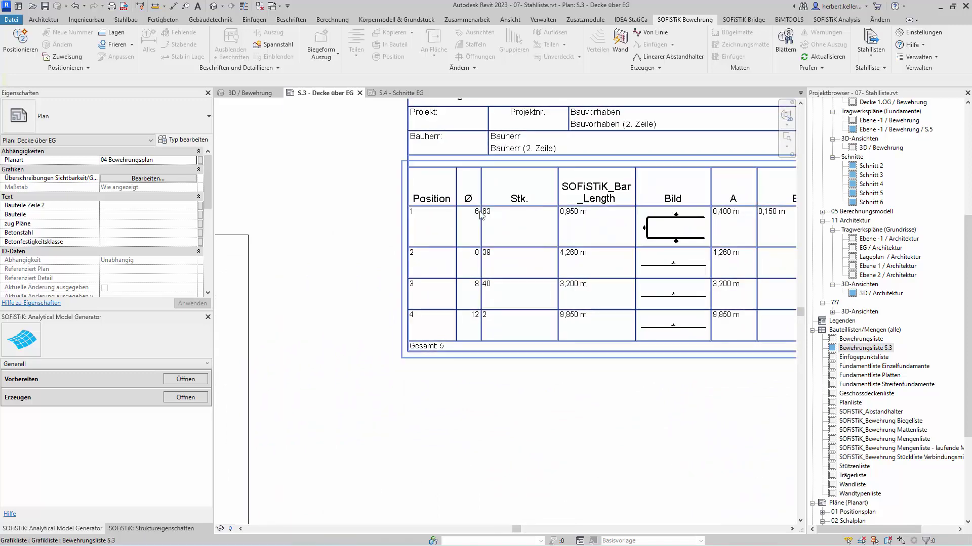
scroll(504, 345, down, 2)
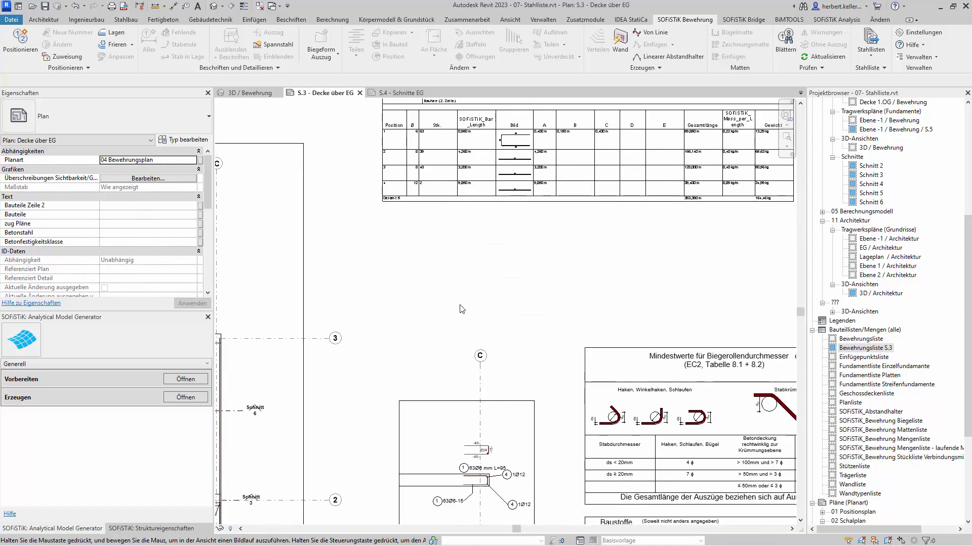
scroll(496, 474, up, 1)
scroll(495, 468, up, 1)
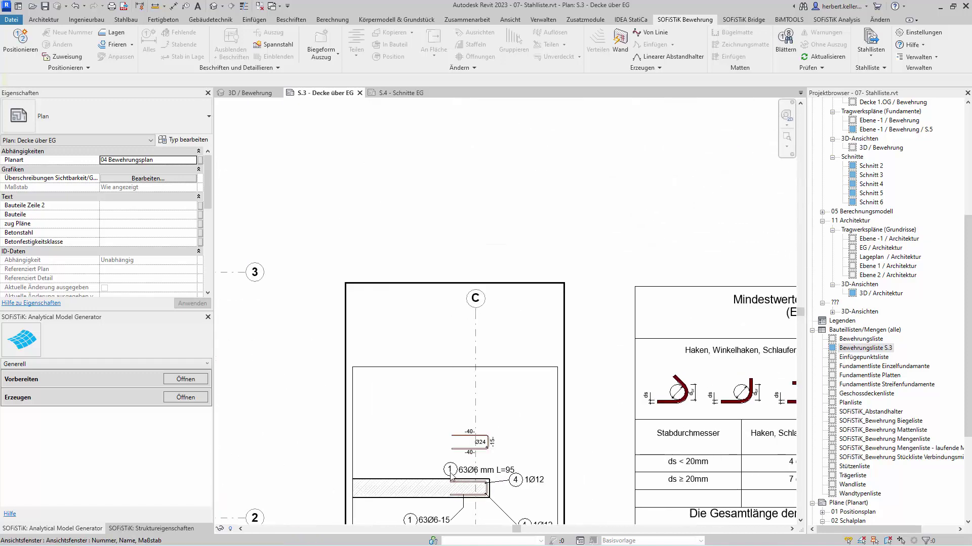
scroll(486, 480, up, 1)
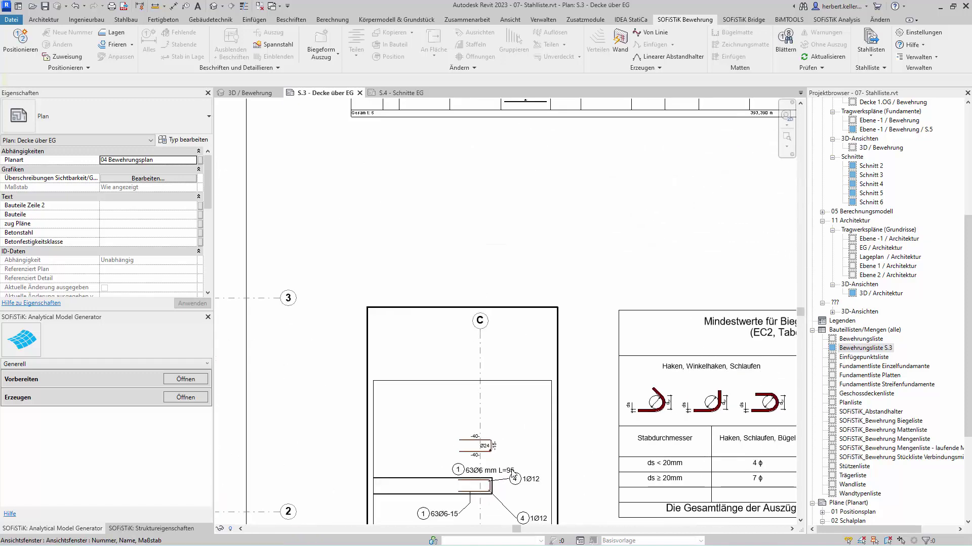
scroll(472, 487, up, 1)
Change the position 1 bar in Schnitt 6 to bar type ø8, Dmin=4ϕ.
double_click(470, 485)
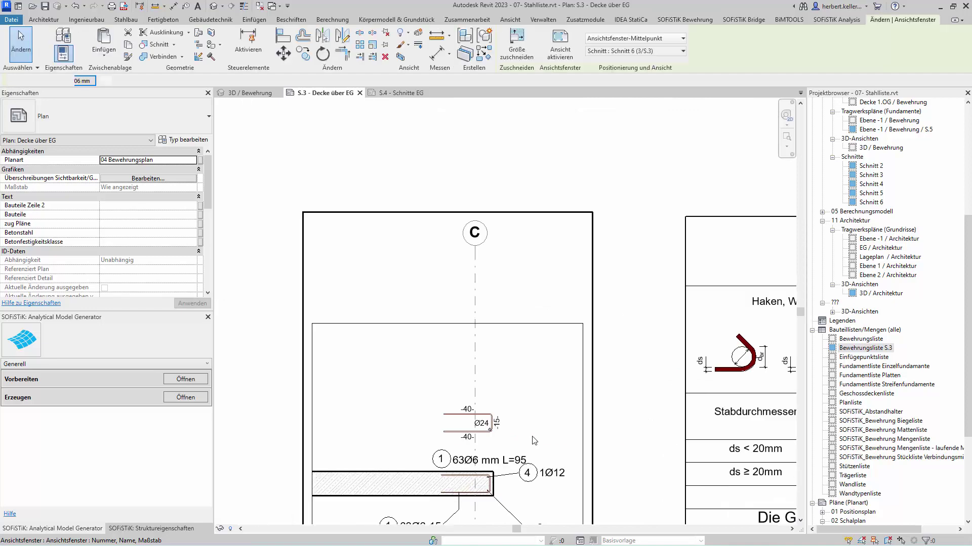
click(462, 479)
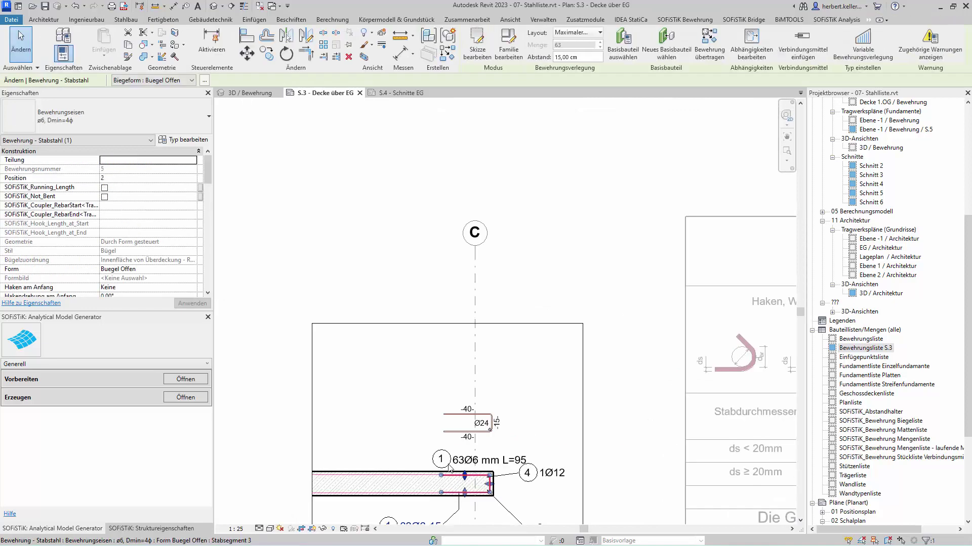
click(136, 123)
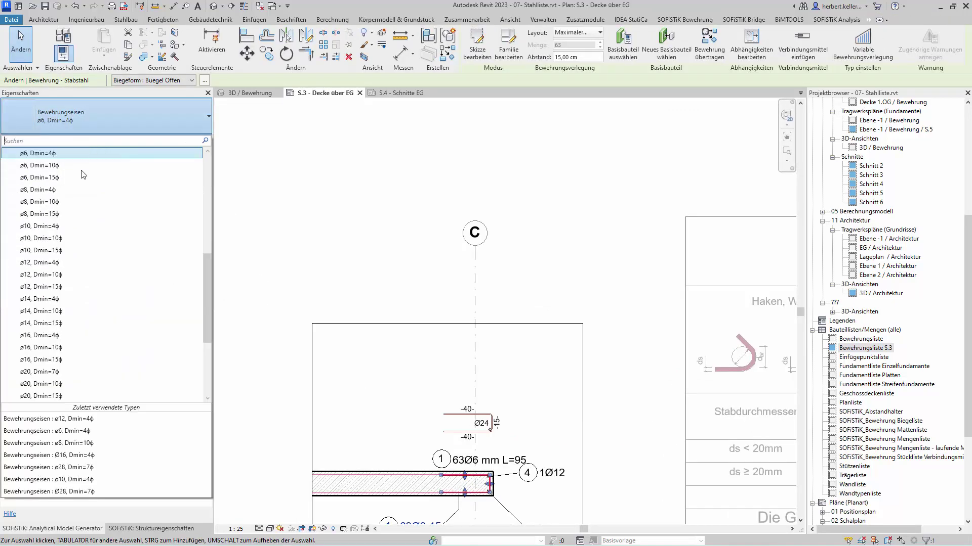
key(Escape)
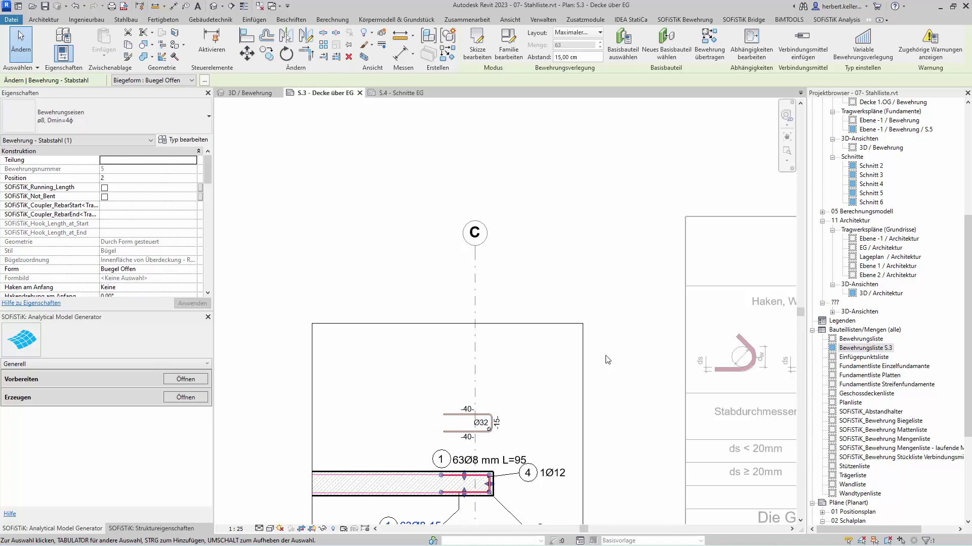
Check position 1 in the schedule (Ø6, 63 bars of 0,950 m) and leave the section.
scroll(598, 312, down, 1)
scroll(598, 312, down, 1)
middle_drag(599, 265, 609, 486)
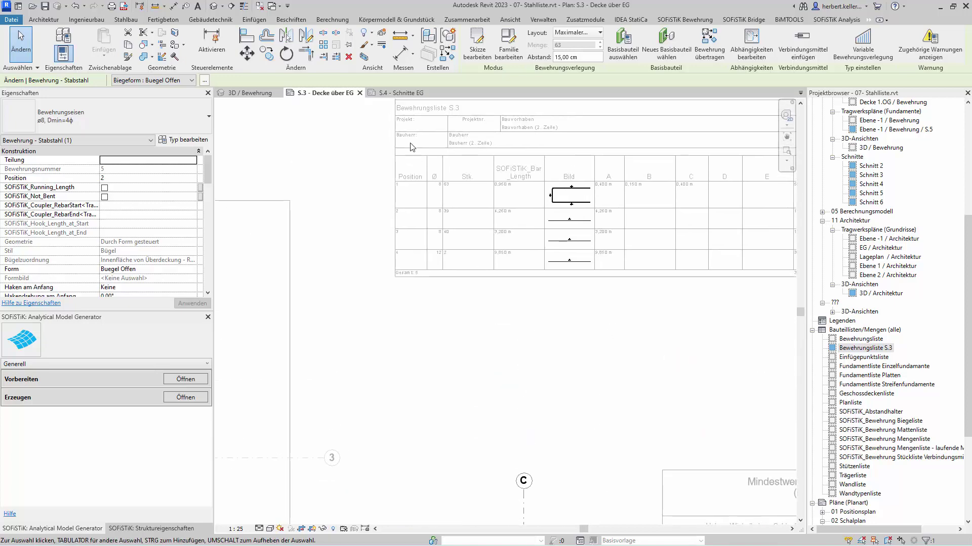
scroll(447, 153, up, 3)
scroll(447, 153, up, 2)
key(Escape)
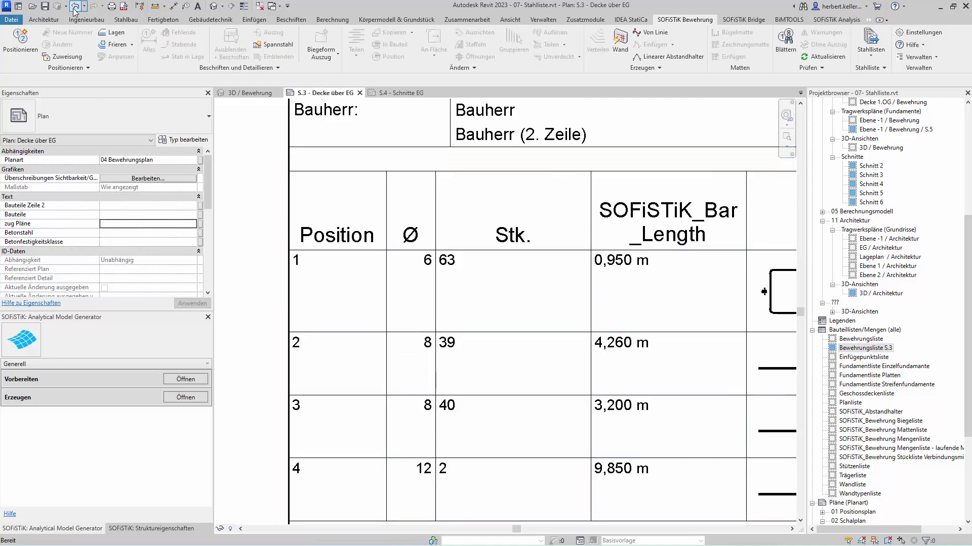
Save the project from the reminder and zoom to fit sheet S.3 - Decke über EG with its Bewehrungsliste schedule.
click(506, 247)
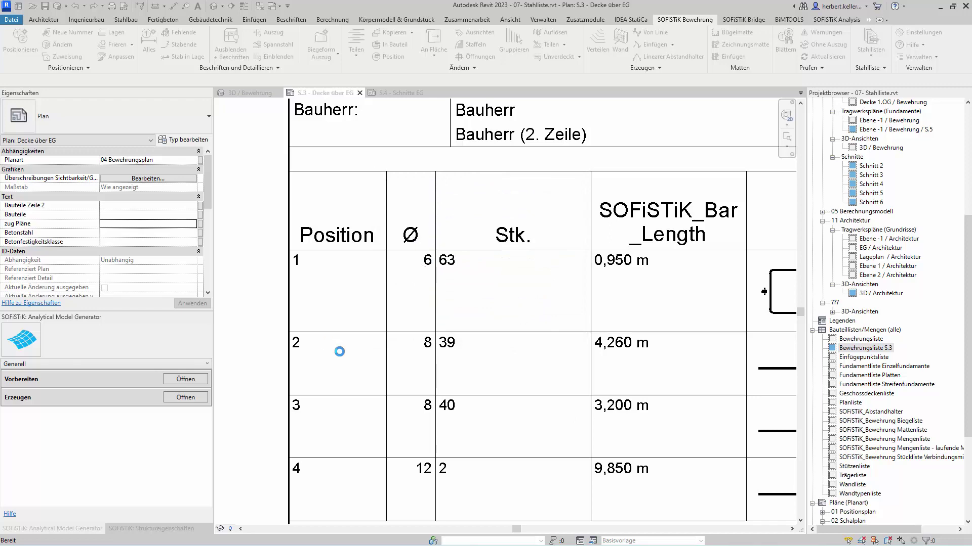
key(z)
key(f)
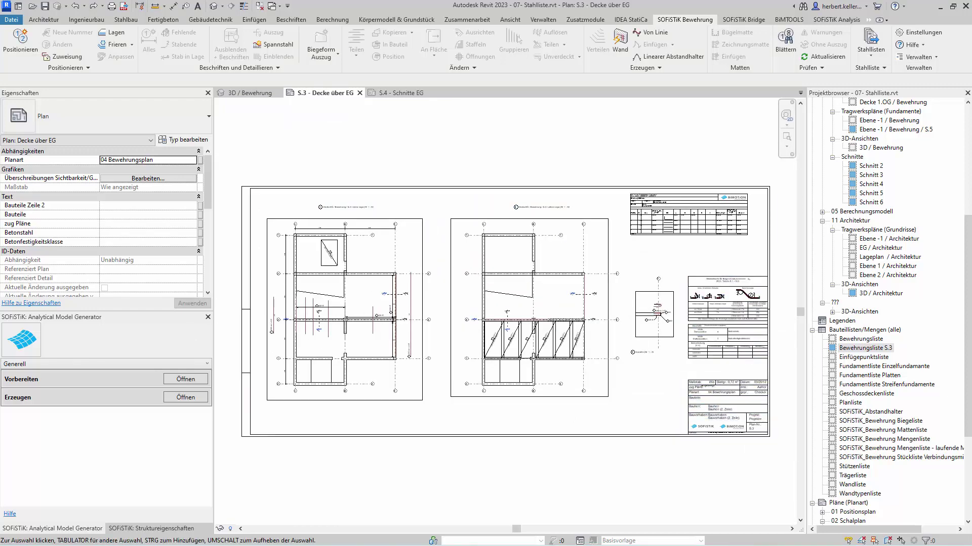